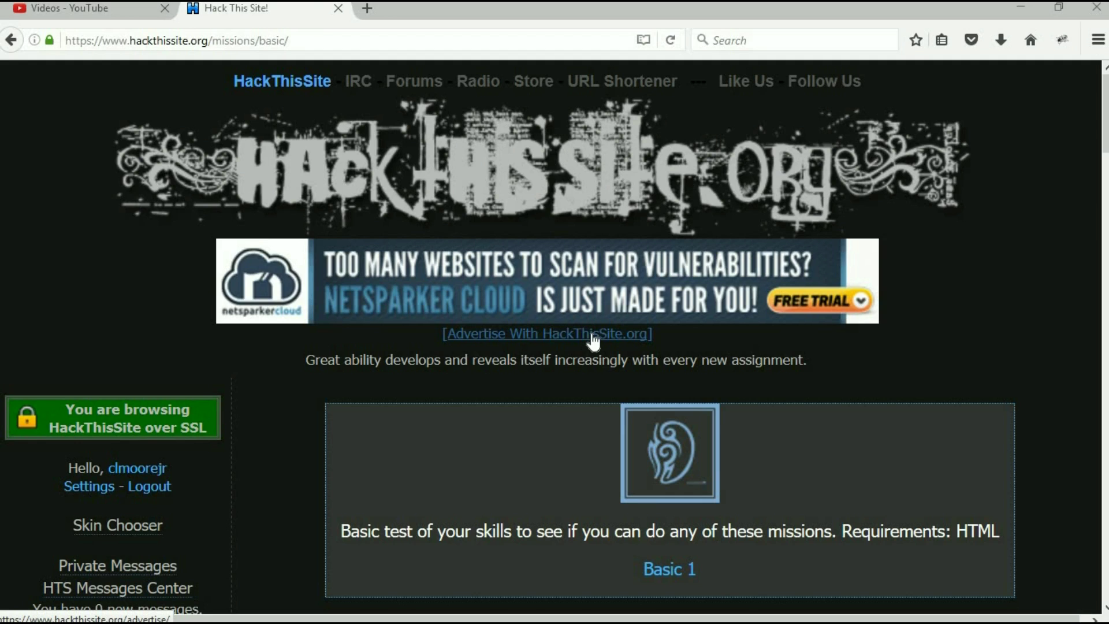
# Scroll the Basic missions list down until the Basic 3 hidden-password entry shows
pyautogui.moveTo(1106, 139); pyautogui.dragTo(1107, 231)
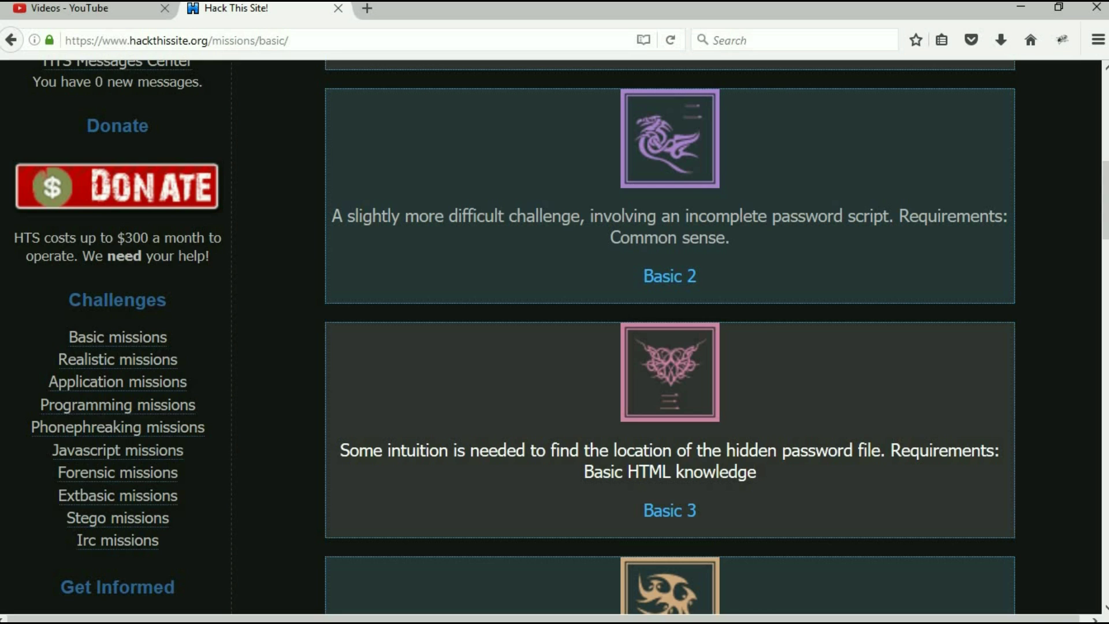
# Open the Basic 3 mission and scroll down to its Level 3 password form
pyautogui.click(676, 515)
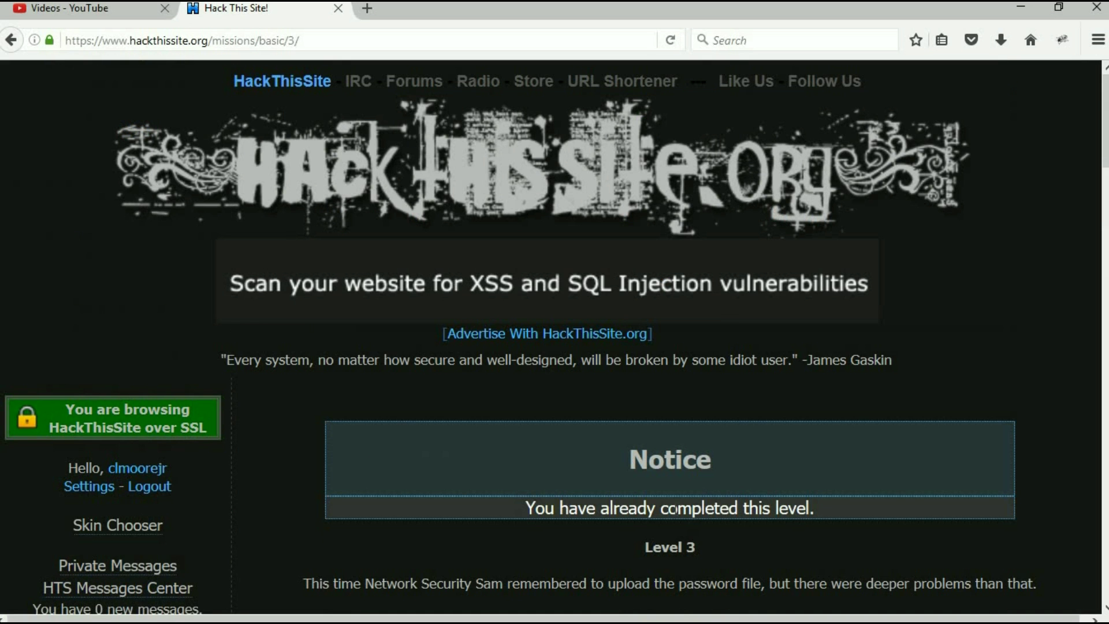
pyautogui.moveTo(1106, 159); pyautogui.dragTo(1105, 230)
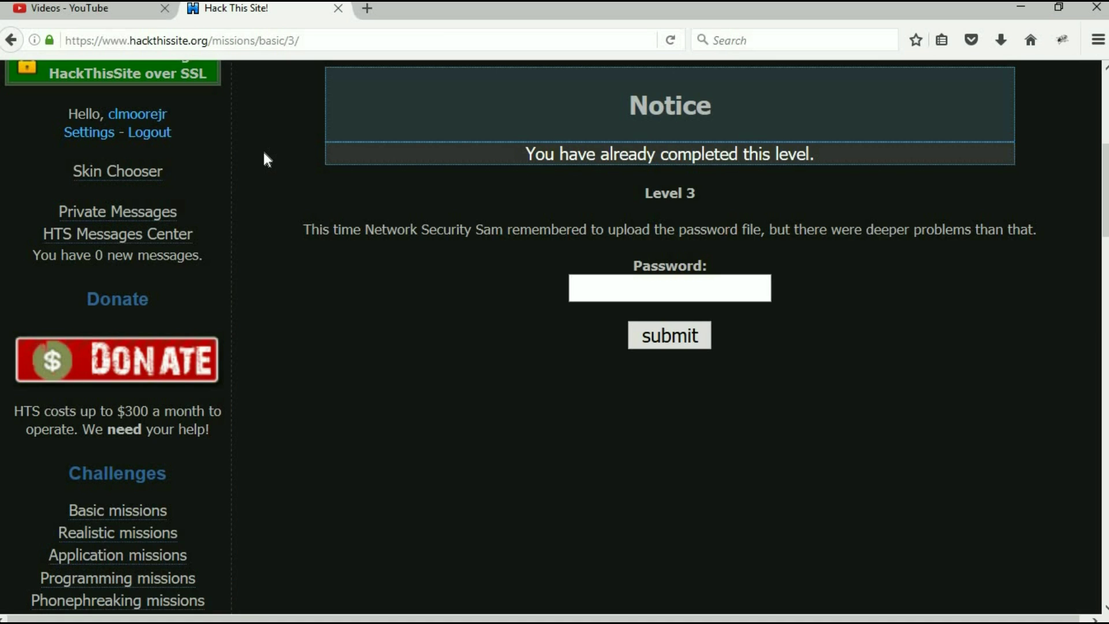
# View the page source and scroll to the hidden field pointing to password.php
pyautogui.rightClick(305, 273)
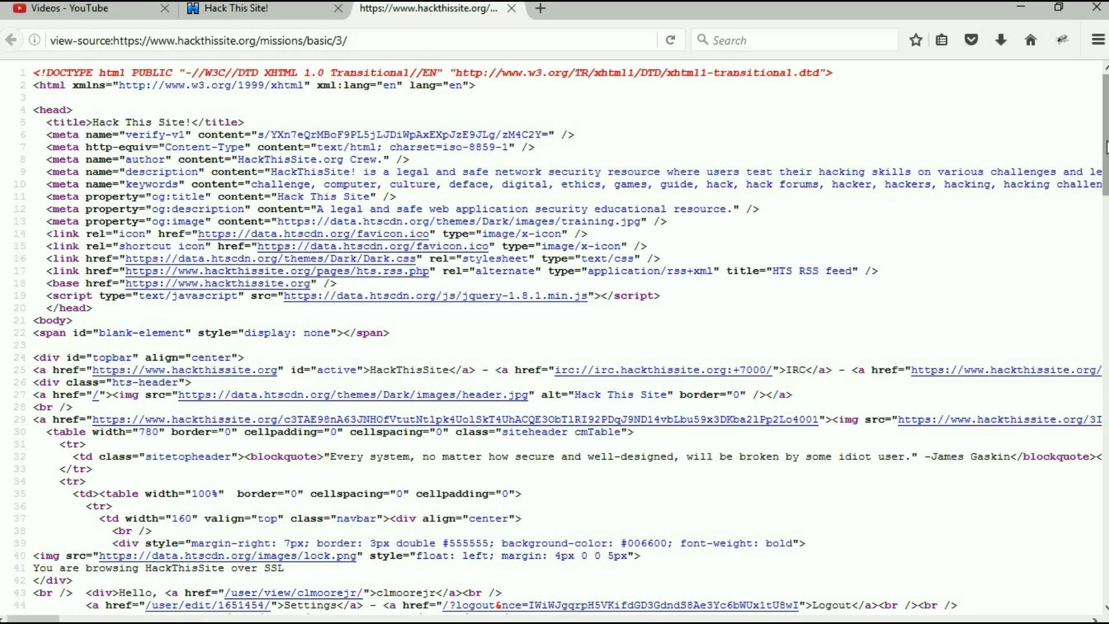
pyautogui.moveTo(1106, 146); pyautogui.dragTo(1106, 491)
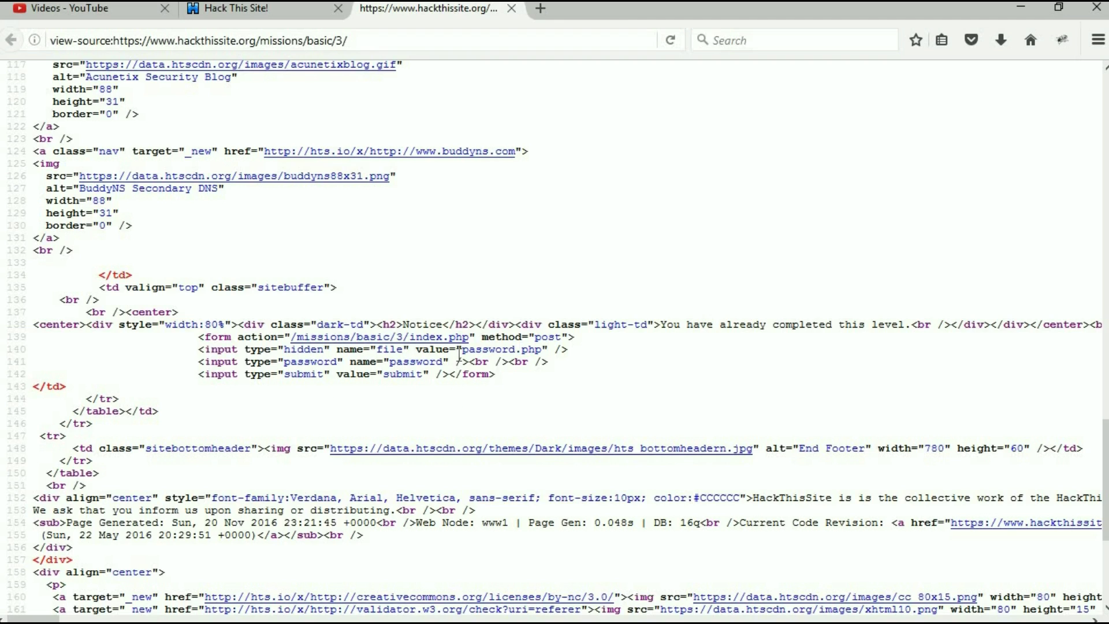
# Append password.php to the view-source URL to reveal the Level 3 password
pyautogui.moveTo(456, 350); pyautogui.dragTo(549, 353)
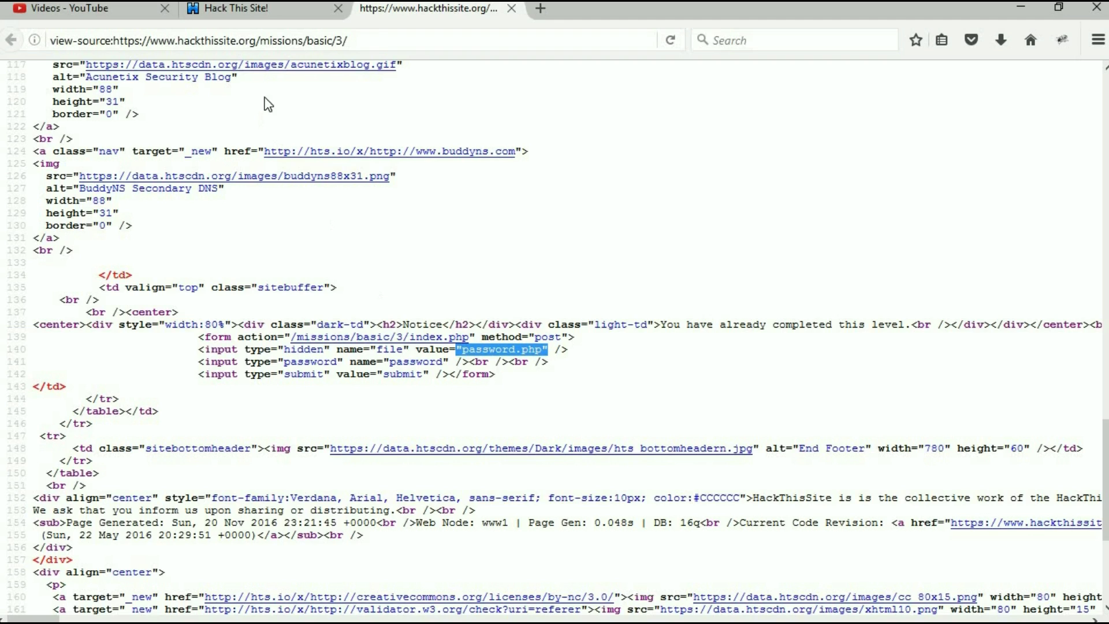
pyautogui.click(370, 41)
pyautogui.click(370, 41)
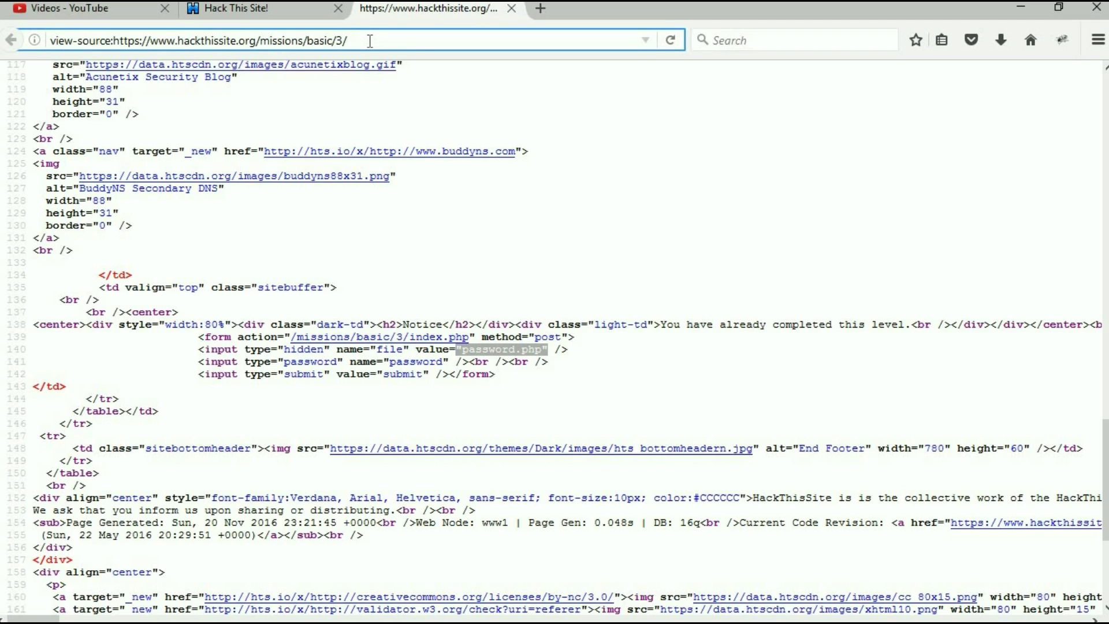
pyautogui.write('pa')
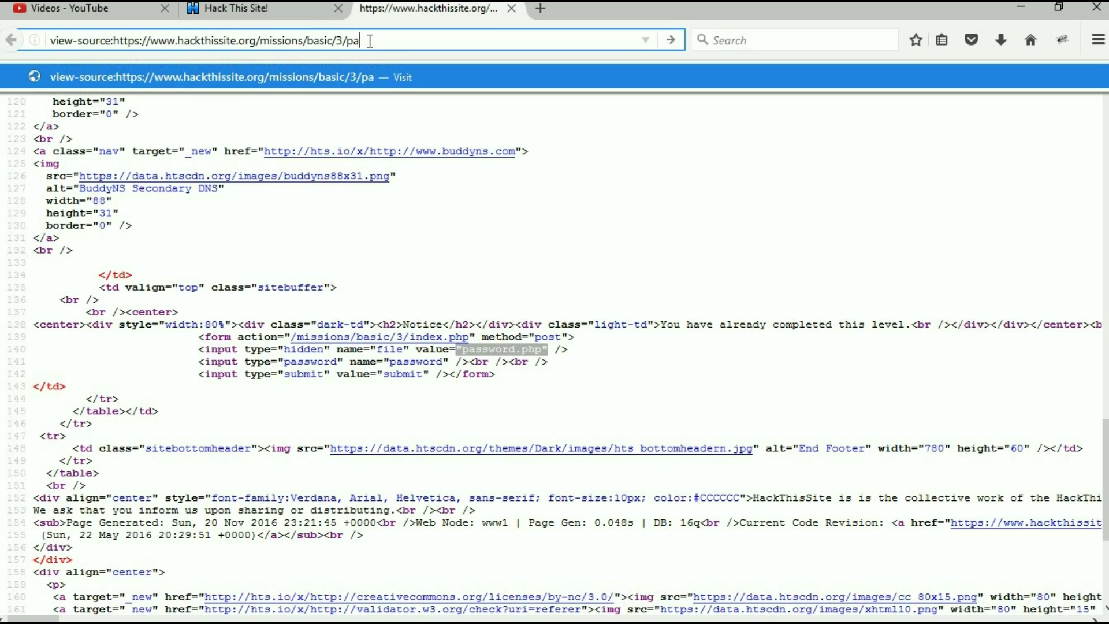
pyautogui.write('ssword.php')
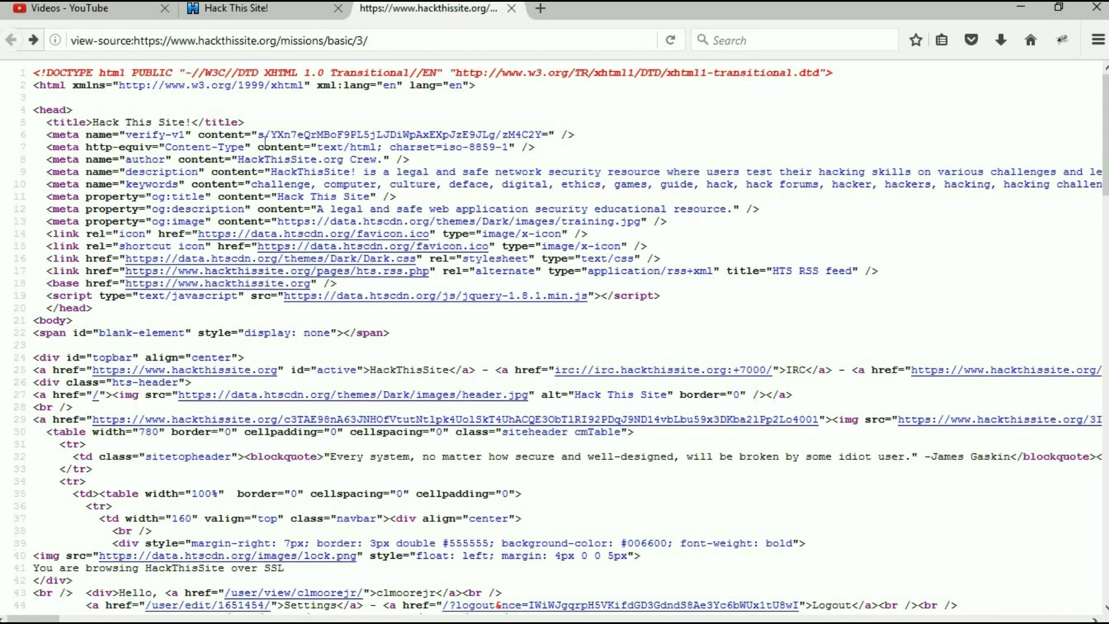
# Close the source tab and paste the password.php password into the Level 3 Password field
pyautogui.click(512, 9)
pyautogui.click(587, 283)
pyautogui.hotkey('ctrl', 'v')
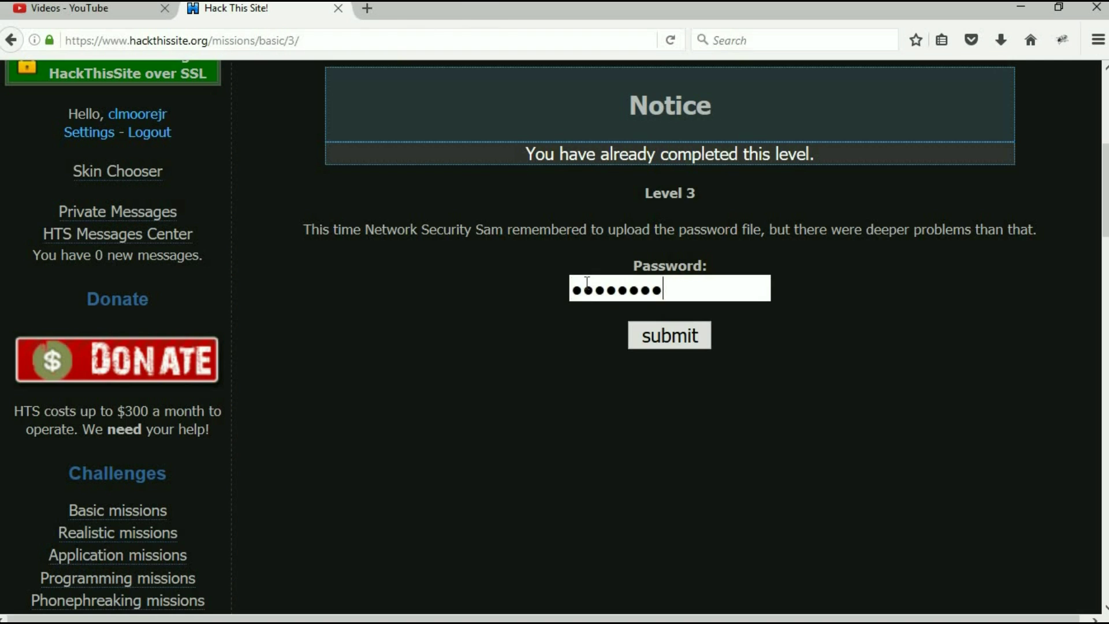
# Submit the Level 3 password and reach the Congratz page for basic 3
pyautogui.click(661, 337)
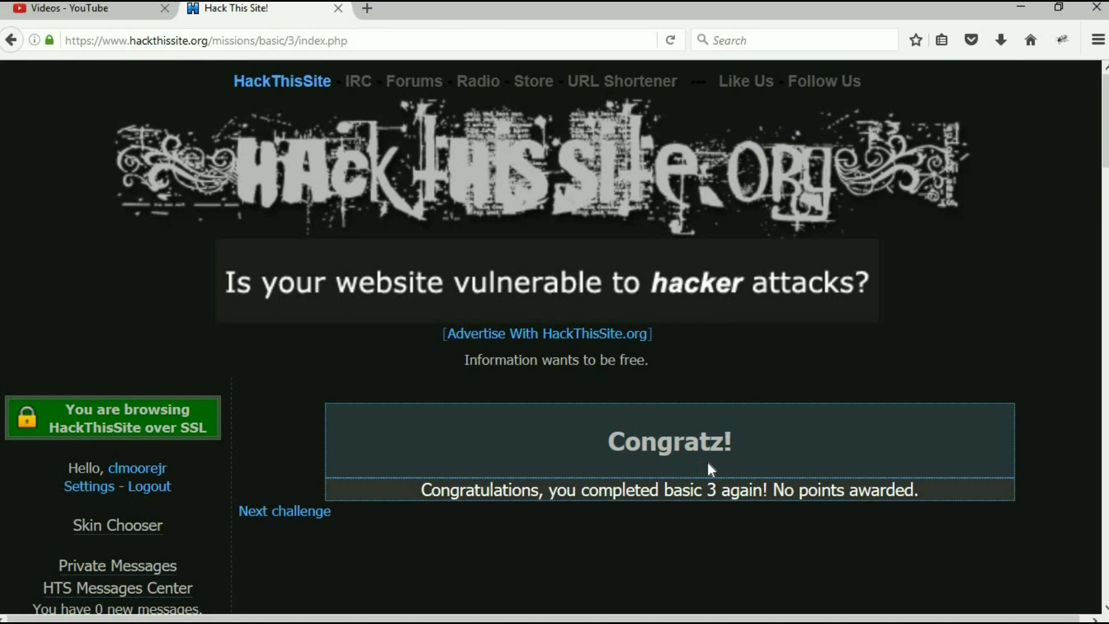
# Remove index.php from the address and reload the Basic 3 mission page
pyautogui.click(357, 42)
pyautogui.click(357, 42)
pyautogui.press('BackSpace')
pyautogui.press('BackSpace')
pyautogui.press('BackSpace')
pyautogui.press('BackSpace')
pyautogui.press('BackSpace')
pyautogui.press('BackSpace')
pyautogui.press('BackSpace')
pyautogui.press('BackSpace')
pyautogui.press('BackSpace')
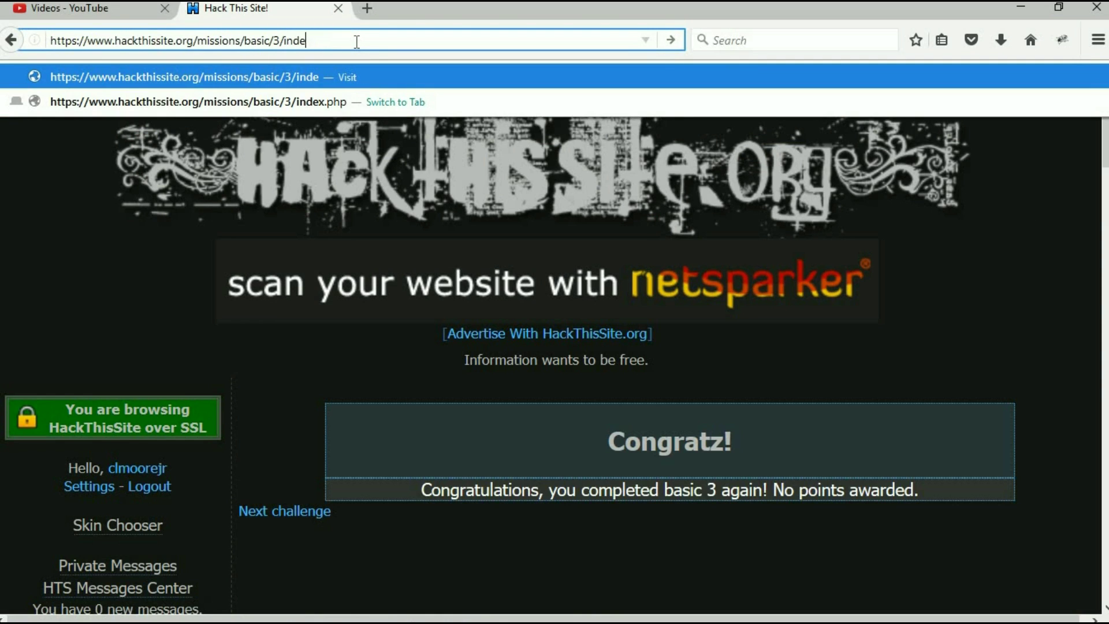
pyautogui.press('Return')
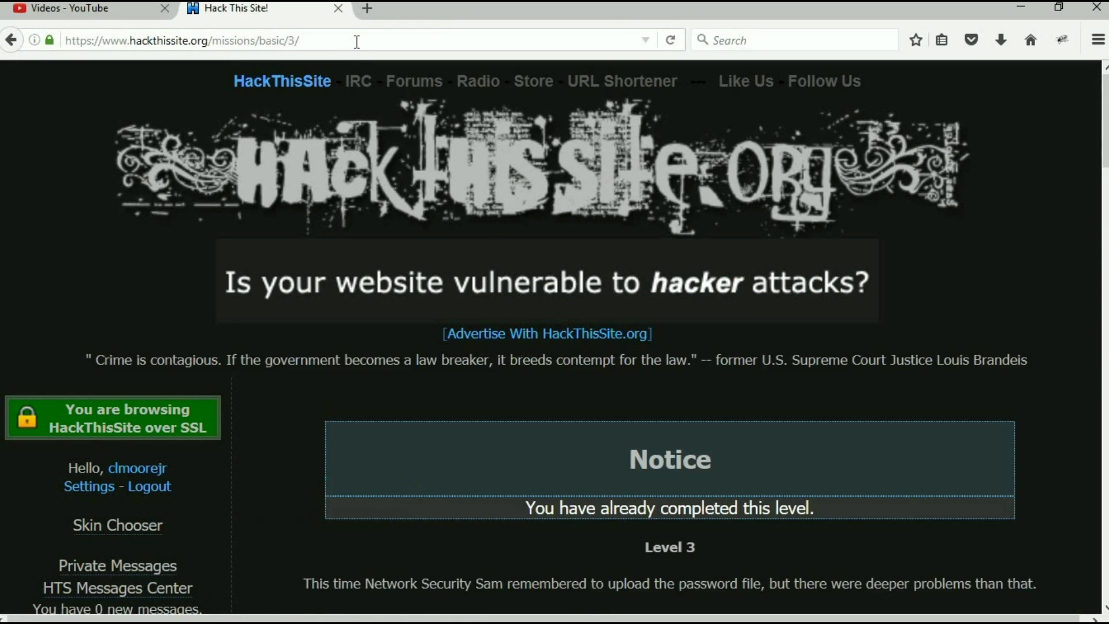
pyautogui.click(357, 42)
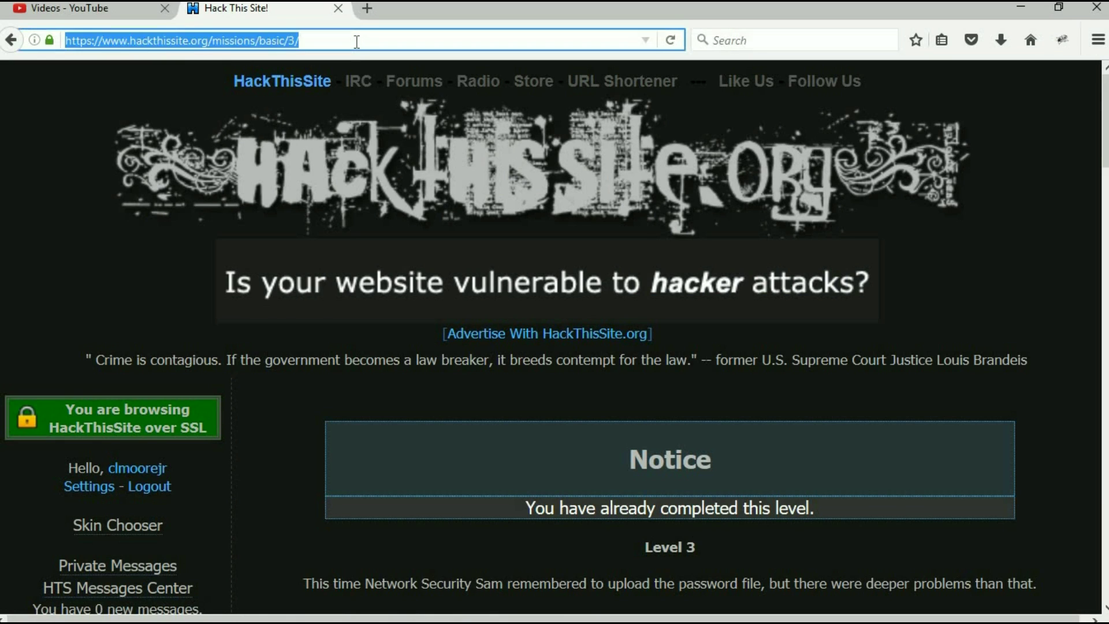
pyautogui.click(357, 42)
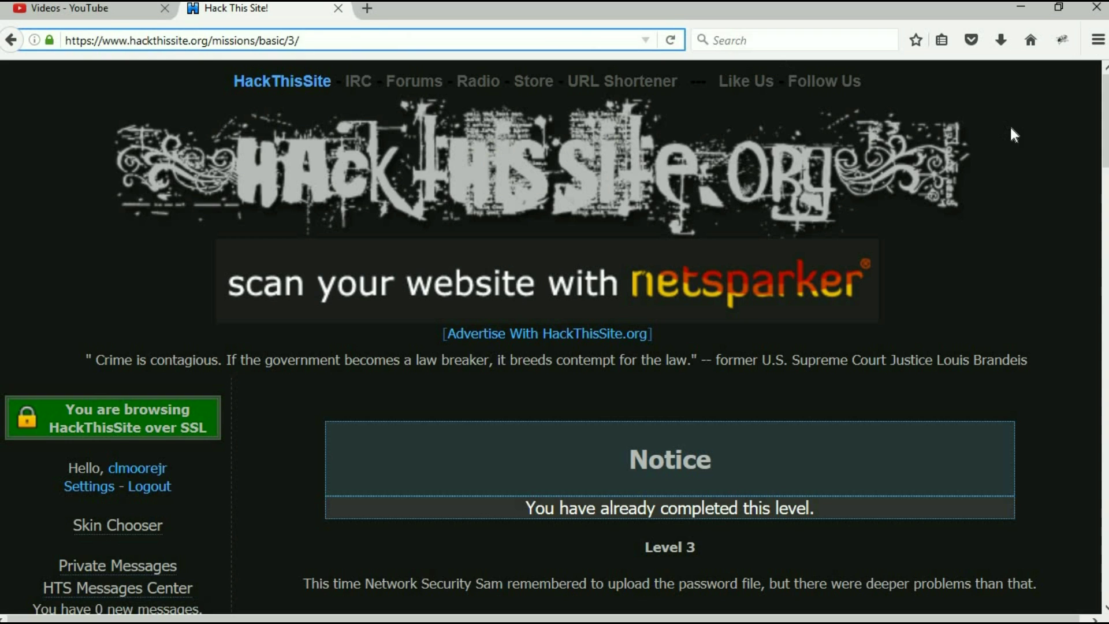
# Return to the Basic missions list and scroll down to the Basic 4 entry
pyautogui.moveTo(1105, 126); pyautogui.dragTo(1105, 209)
pyautogui.click(110, 440)
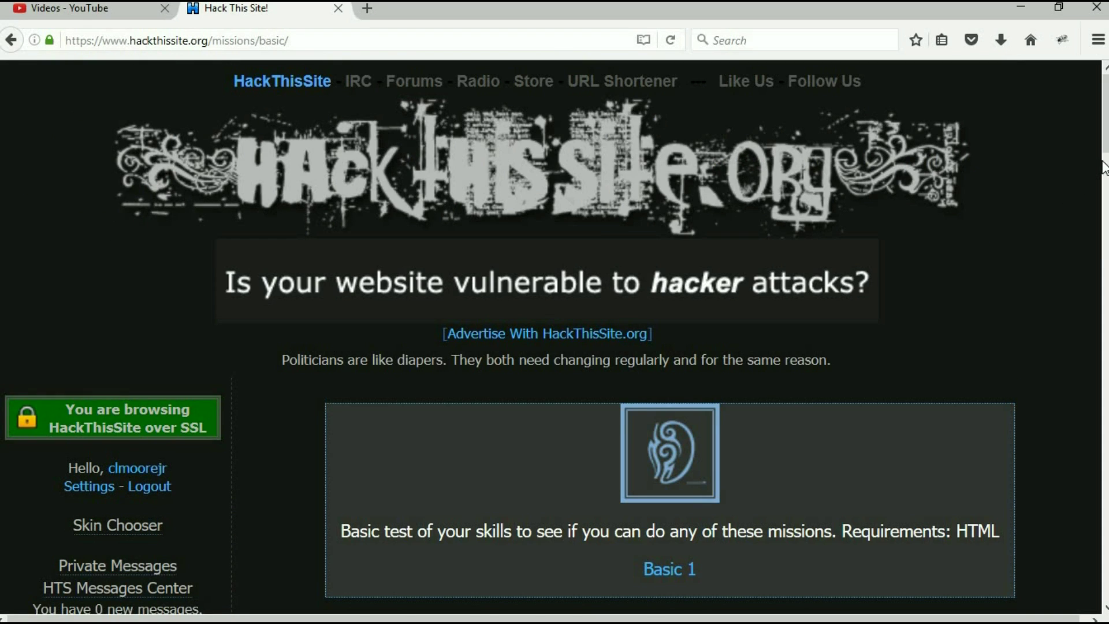
pyautogui.moveTo(1105, 168); pyautogui.dragTo(1107, 243)
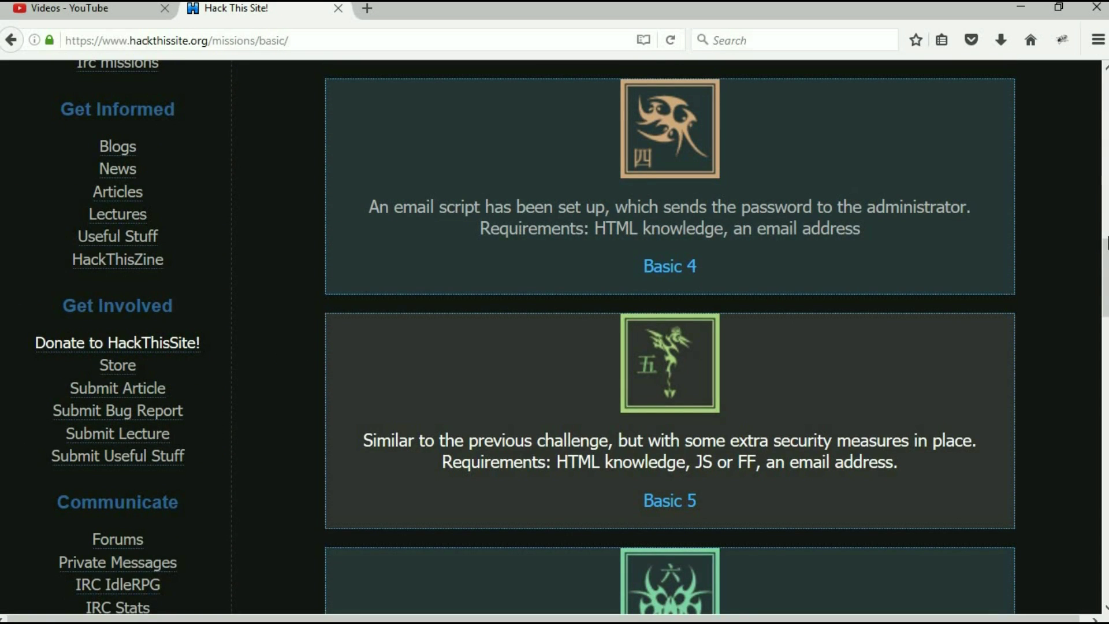